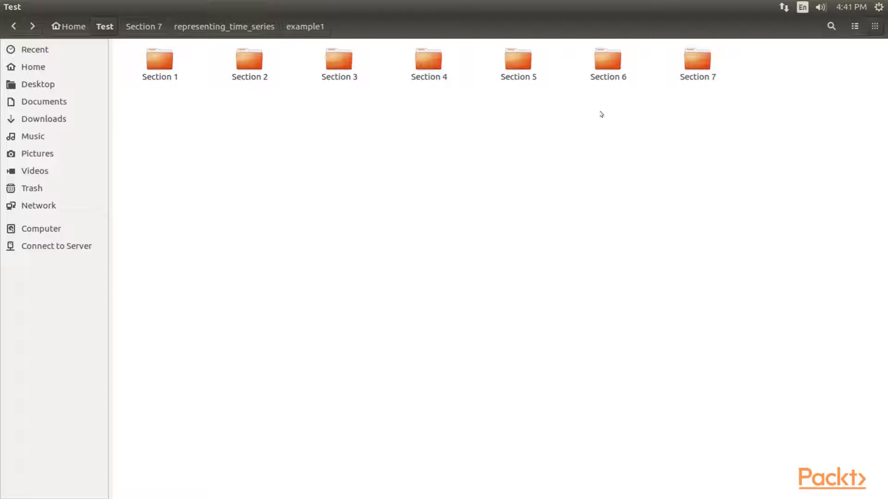
- Navigate into Section 7/representing_time_series/example1 in the file browser
double_click(697, 66)
double_click(175, 72)
double_click(248, 62)
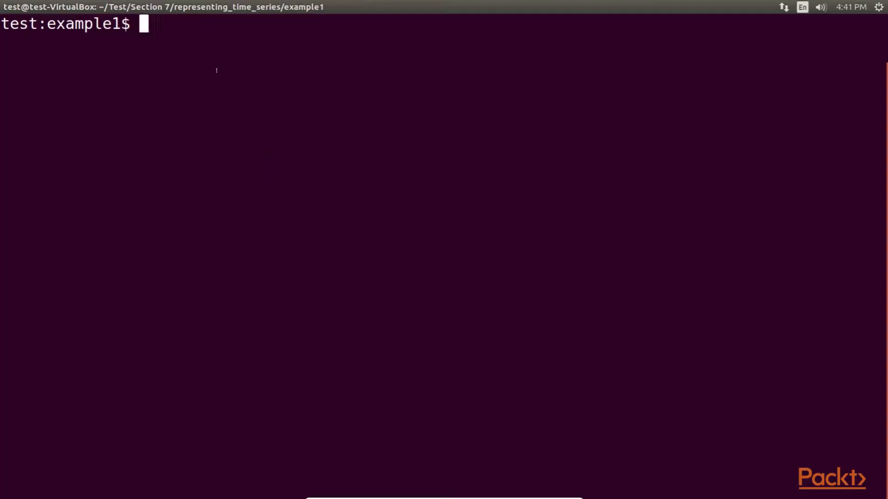
text(head A)
- Run head AirPassengers.csv and review the printed time and AirPassengers columns
key(Tab)
key(Return)
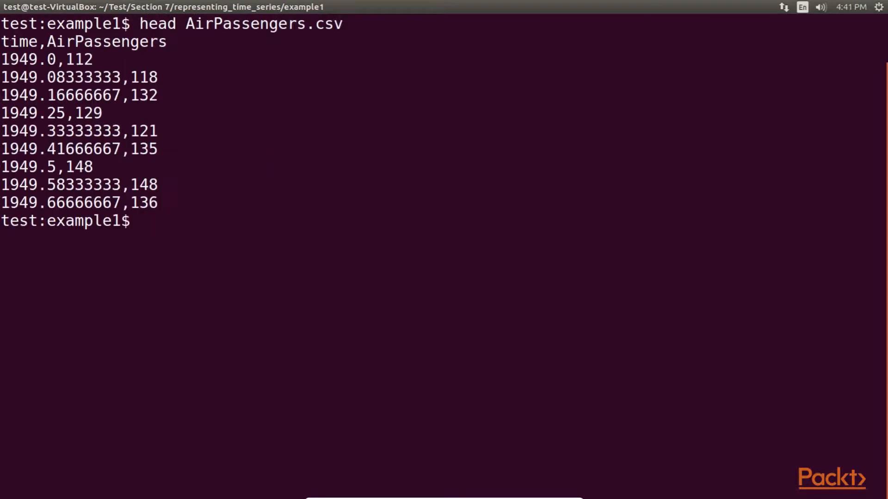
drag(1, 42, 180, 202)
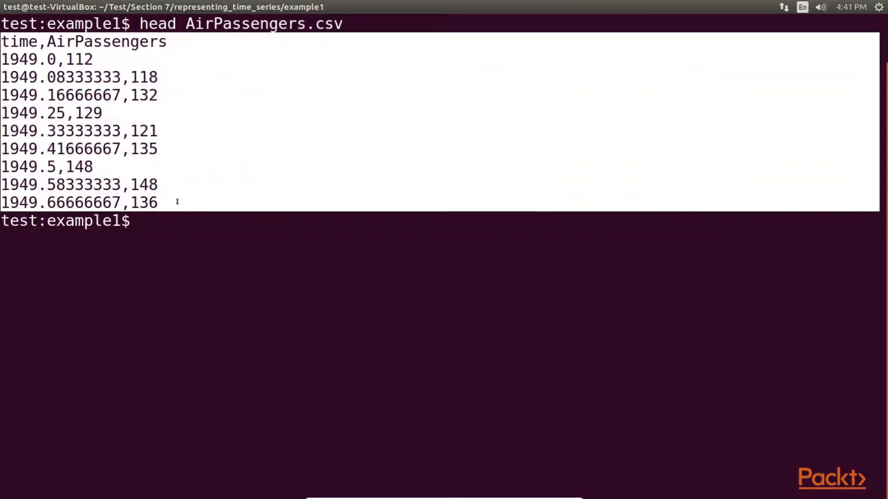
click(184, 223)
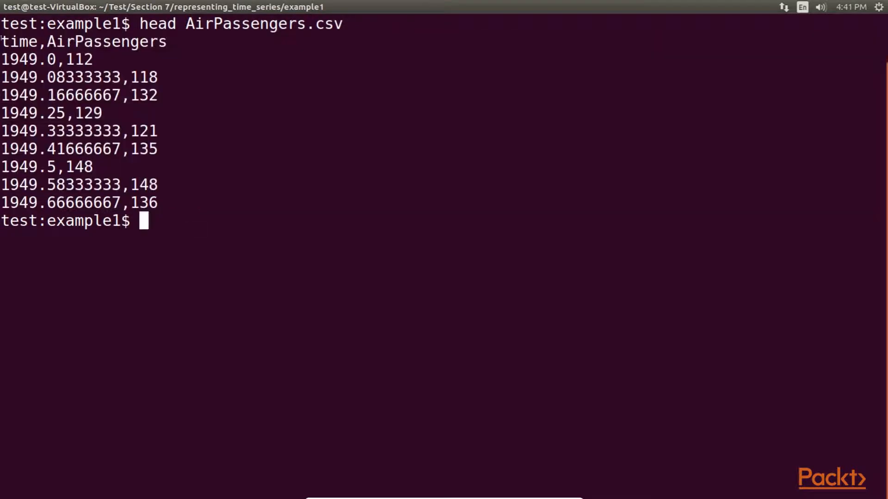
double_click(20, 42)
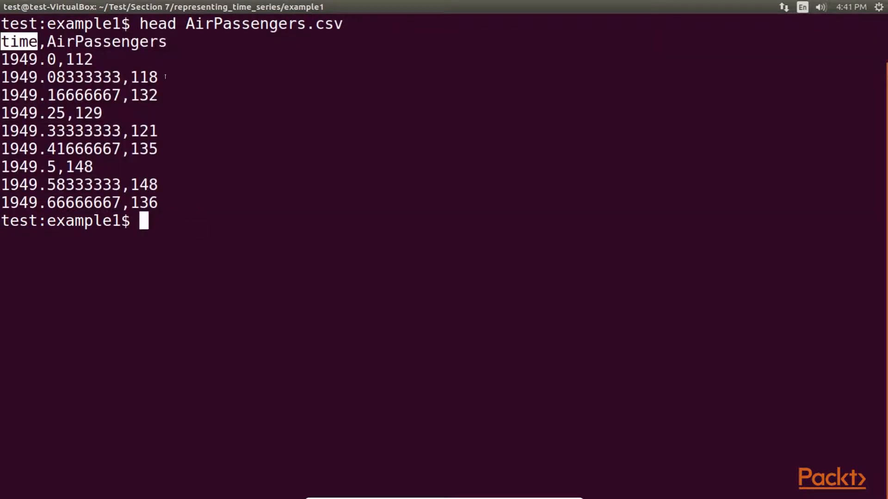
drag(46, 42, 168, 43)
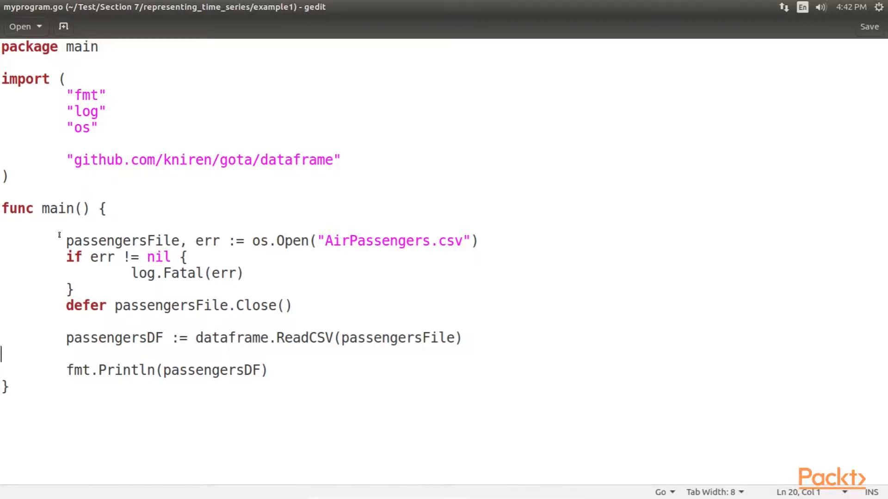
mouse_move(65, 241)
mouse_down()
mouse_move(139, 287)
mouse_move(295, 306)
mouse_up()
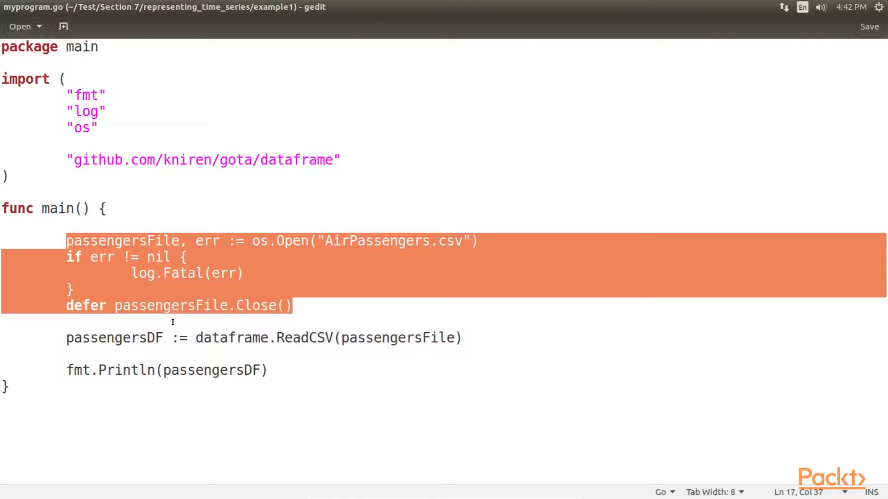
drag(66, 337, 460, 338)
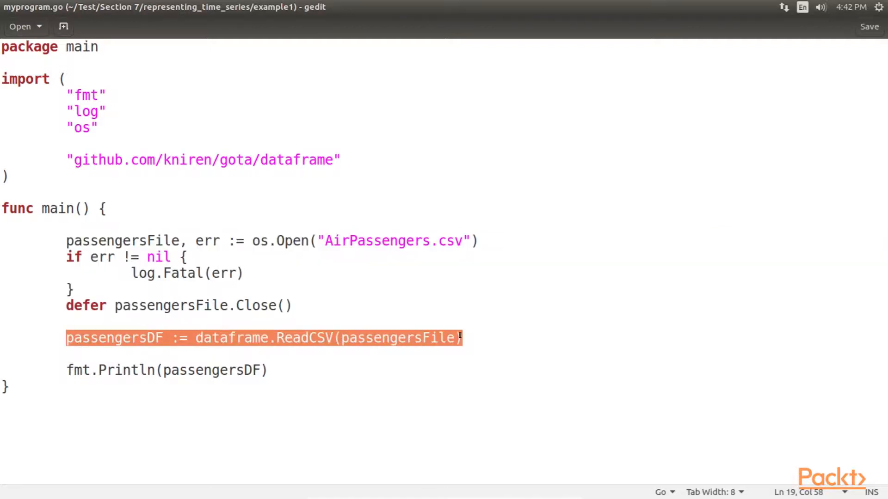
drag(67, 370, 269, 370)
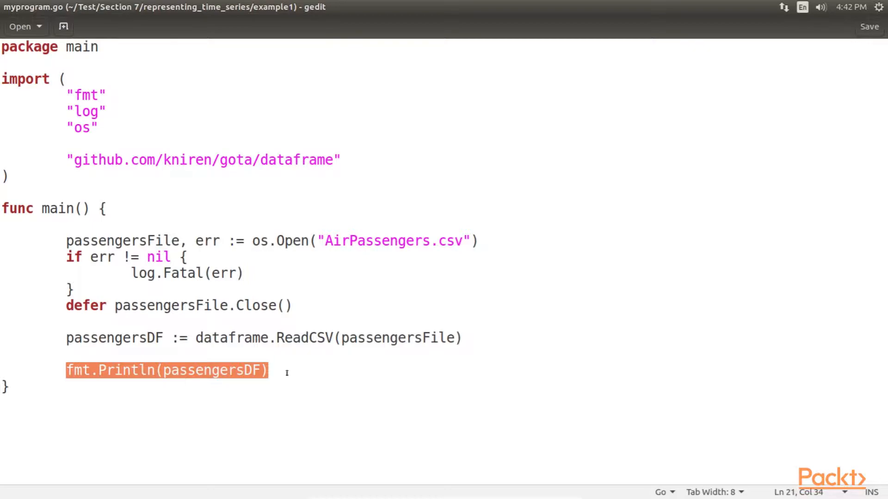
- Run go build and go run myprogram.go, printing the 144x2 time/AirPassengers DataFrame
click(287, 373)
key(alt+Tab)
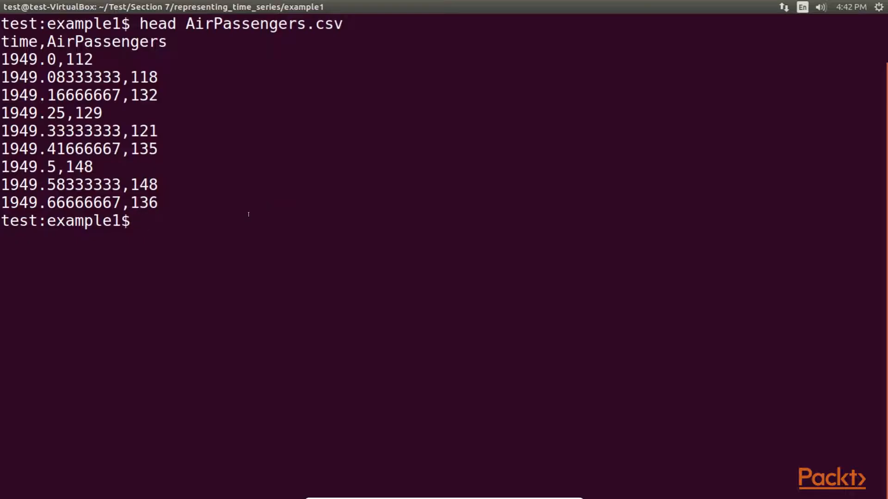
text(go build)
key(Return)
text(go run myprogram.go)
key(Return)
drag(319, 194, 232, 454)
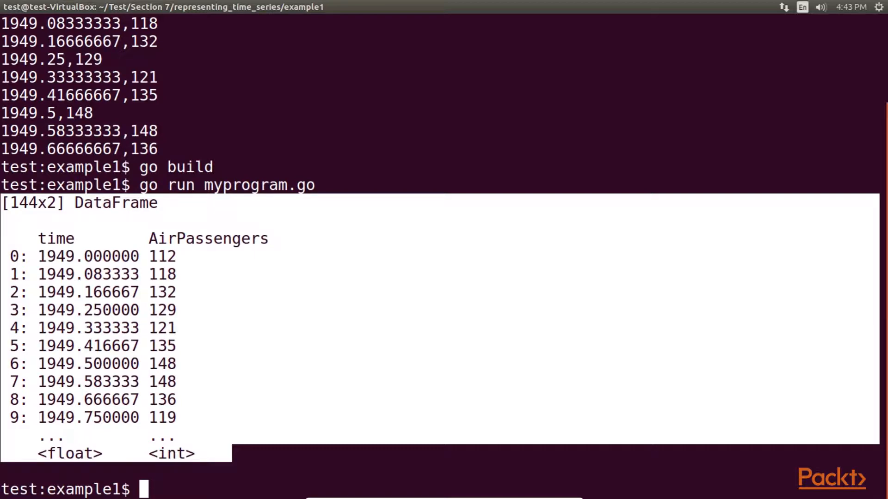
- Navigate to example2 and load its myprogram.go in gedit
click(417, 312)
key(alt+Tab)
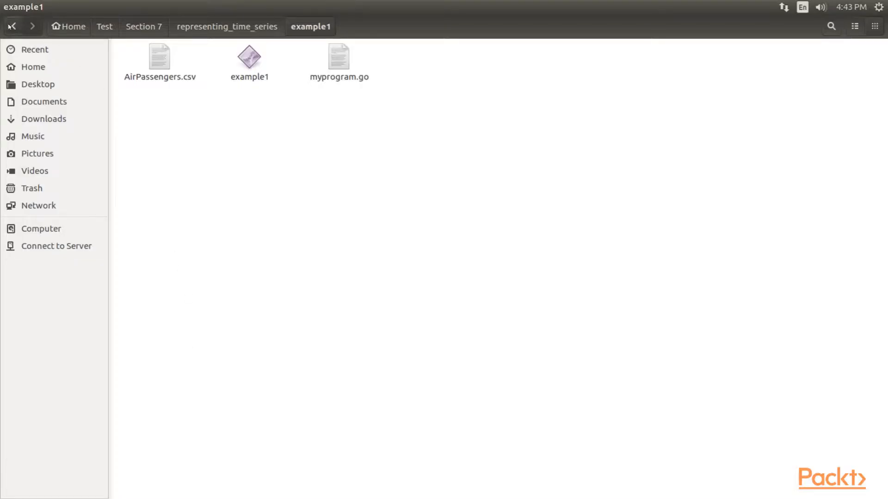
click(14, 26)
click(238, 73)
double_click(238, 72)
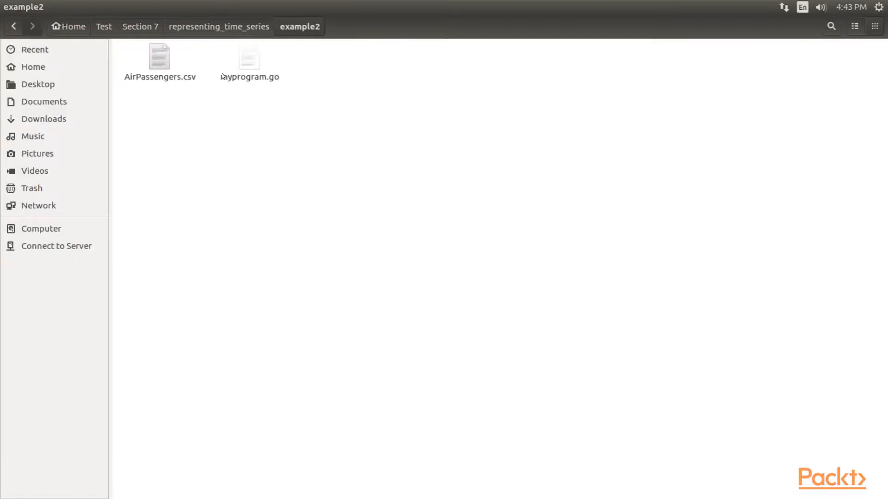
double_click(255, 61)
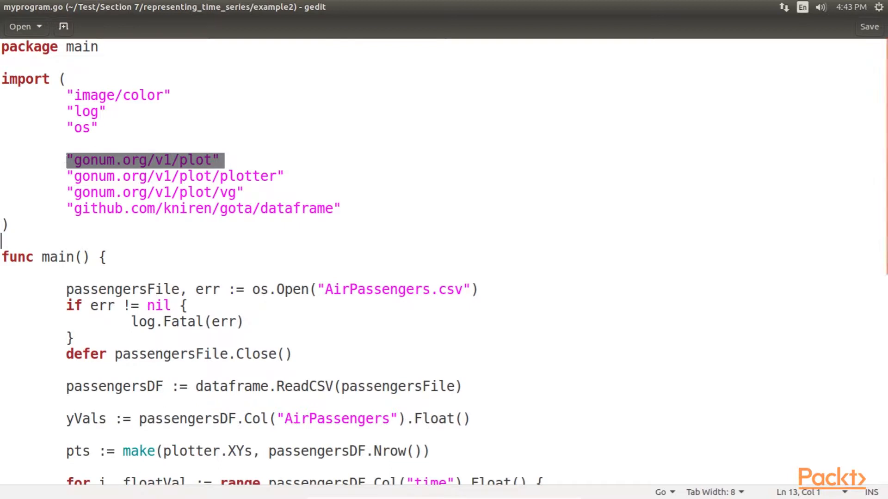
- Walk through the code extracting passenger values, building points, drawing the blue line and saving passengers_ts.png, then run go build
key(ctrl+shift+k)
click(293, 355)
scroll(292, 354, down, 1)
drag(65, 370, 470, 370)
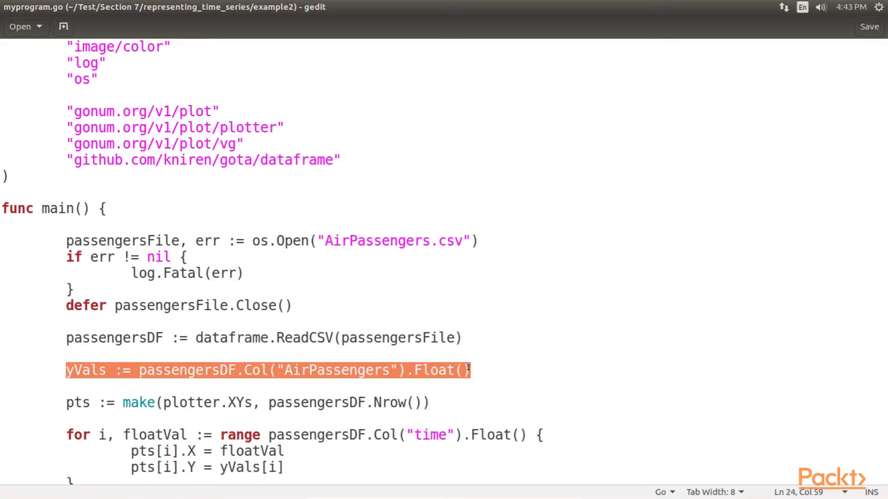
drag(66, 402, 430, 403)
drag(66, 435, 73, 483)
scroll(73, 478, down, 5)
scroll(73, 186, down, 1)
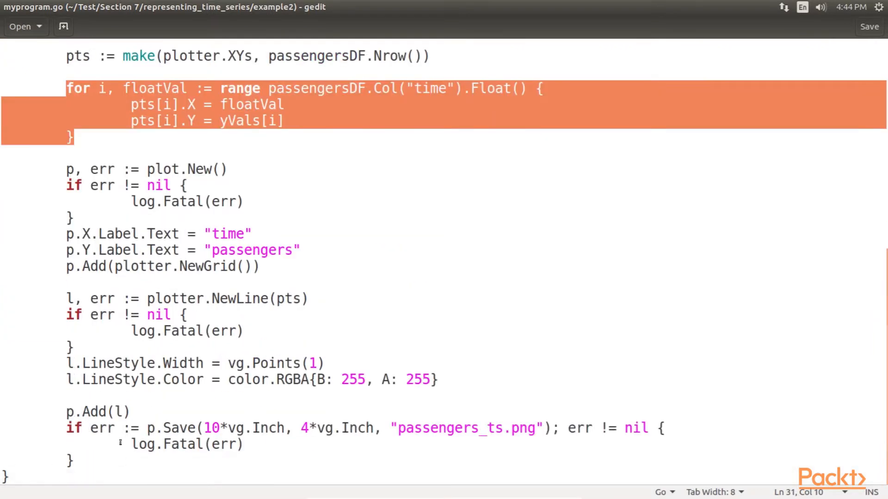
mouse_move(66, 169)
mouse_down()
mouse_move(73, 220)
mouse_move(266, 268)
mouse_up()
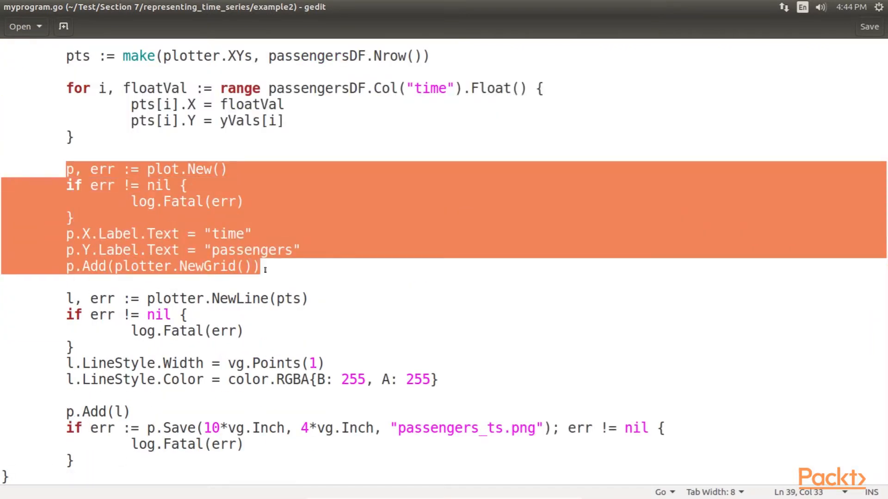
drag(66, 297, 366, 391)
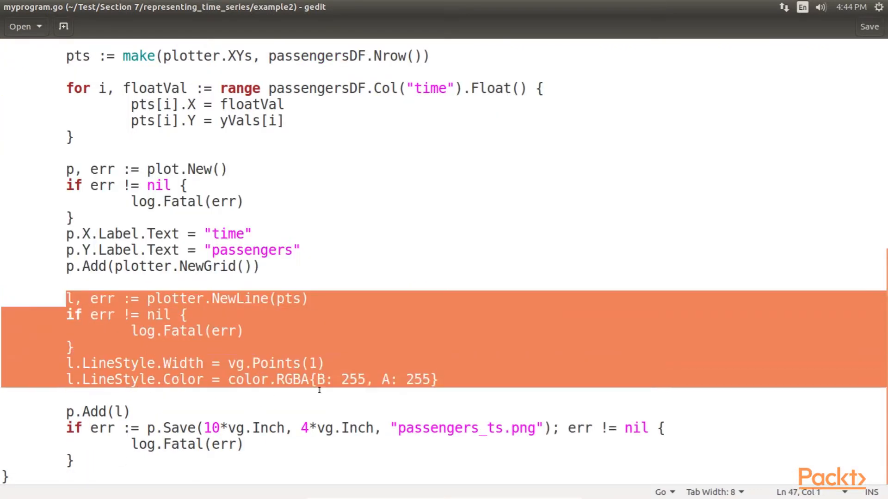
drag(66, 412, 72, 461)
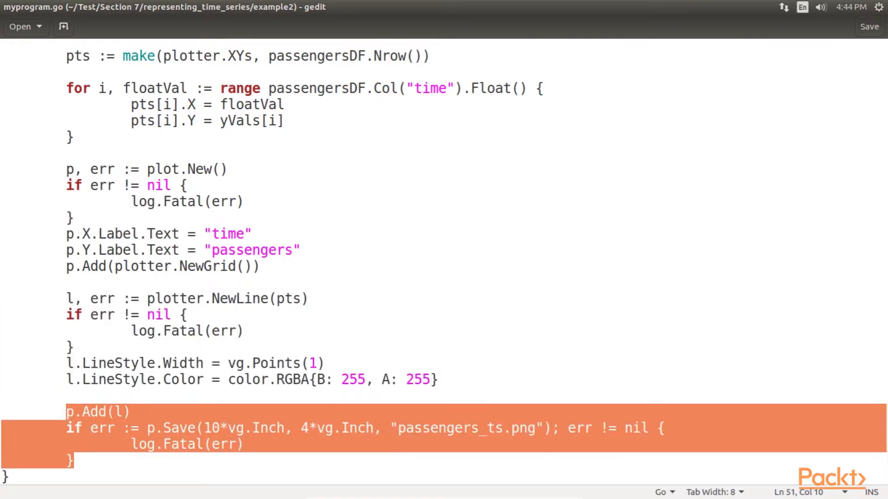
text(go build)
key(Return)
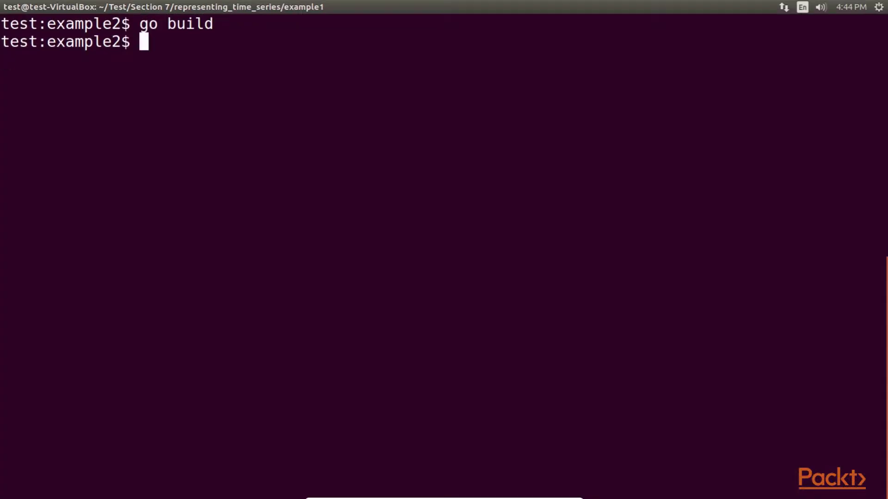
text(go run myprogram.go)
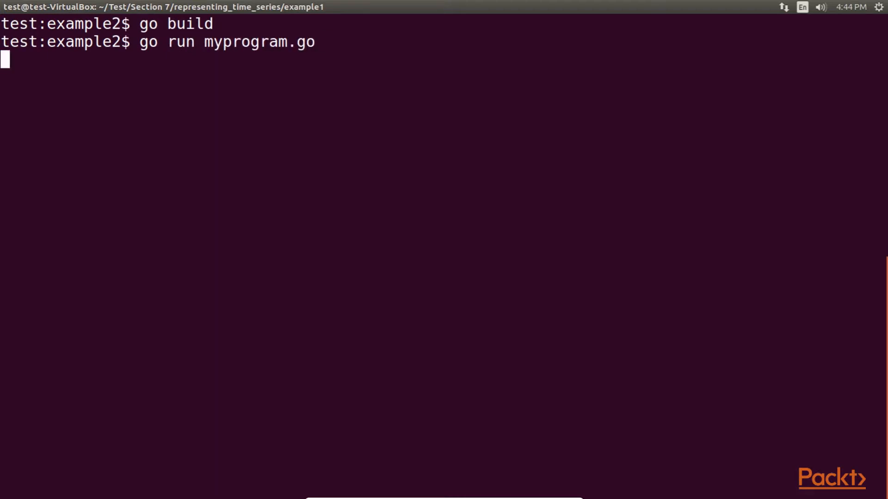
- Run go run myprogram.go and view the generated passengers_ts.png in Image Viewer
key(Return)
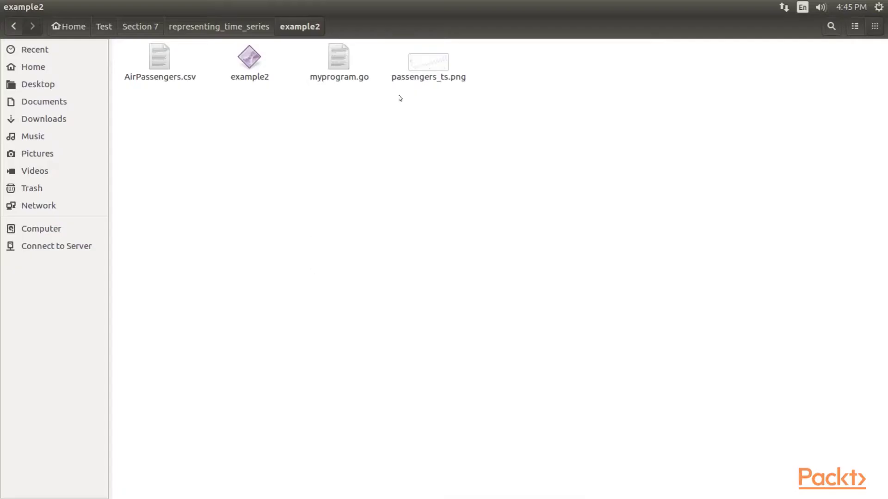
click(430, 67)
double_click(429, 68)
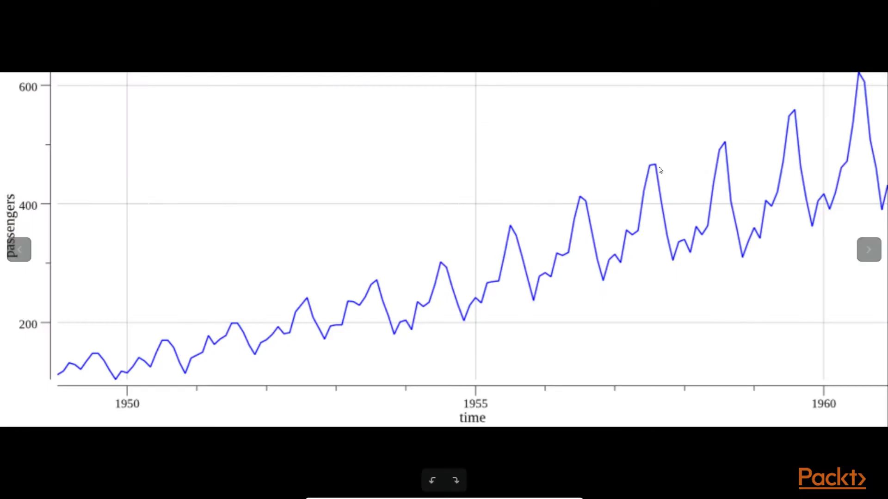